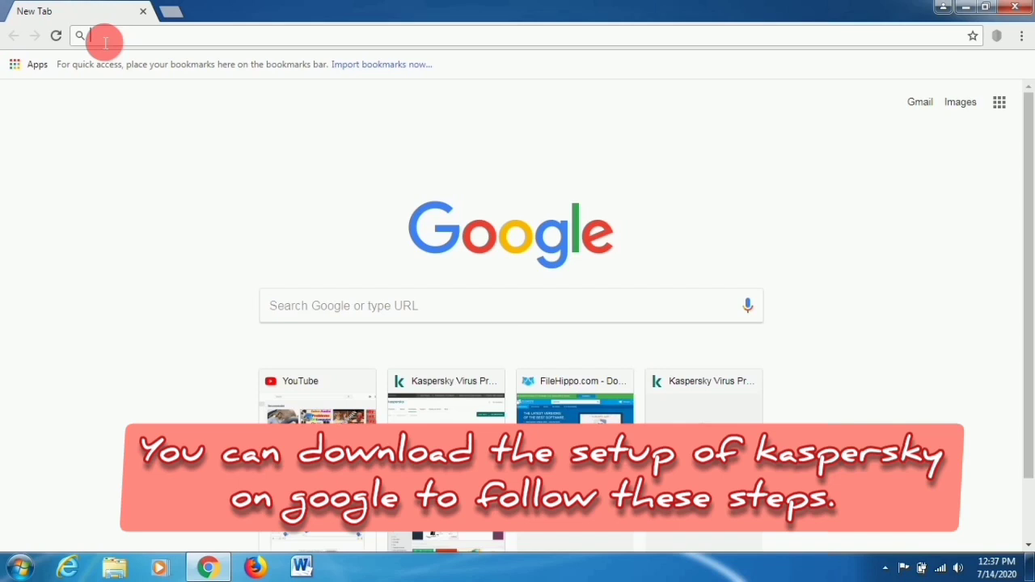
type("www")
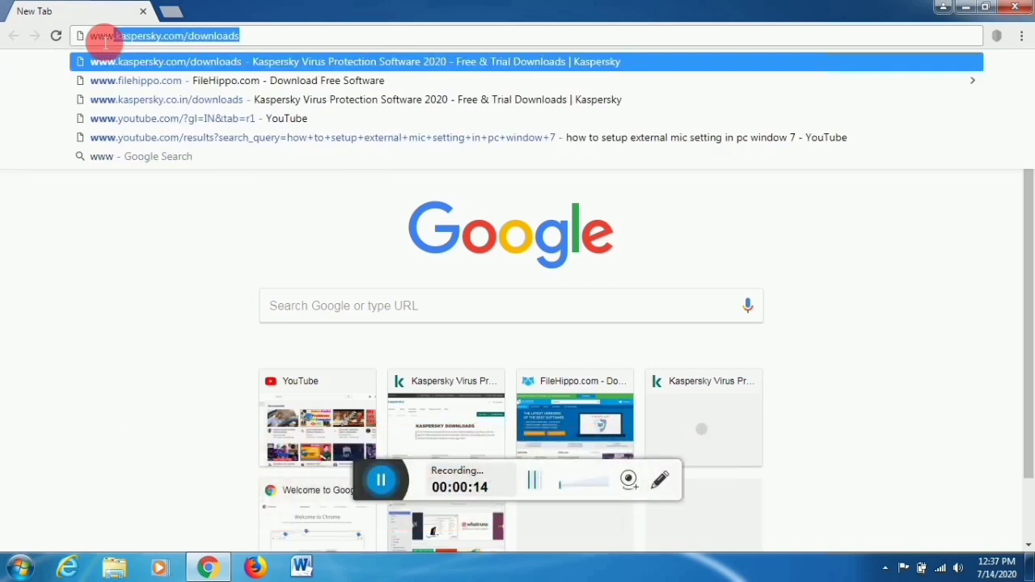
key("Return")
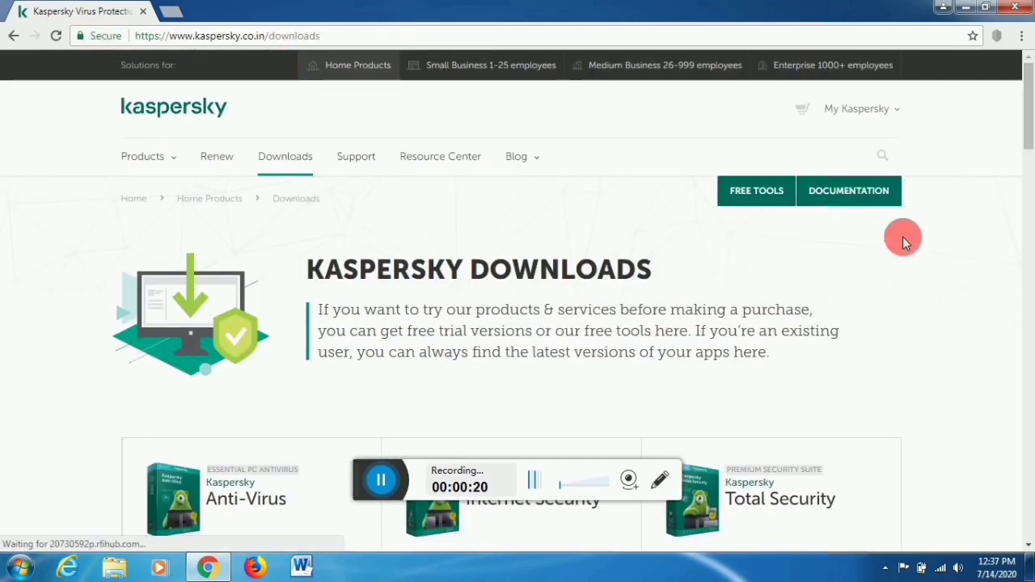
scroll(889, 256, "down", 3)
scroll(890, 255, "down", 2)
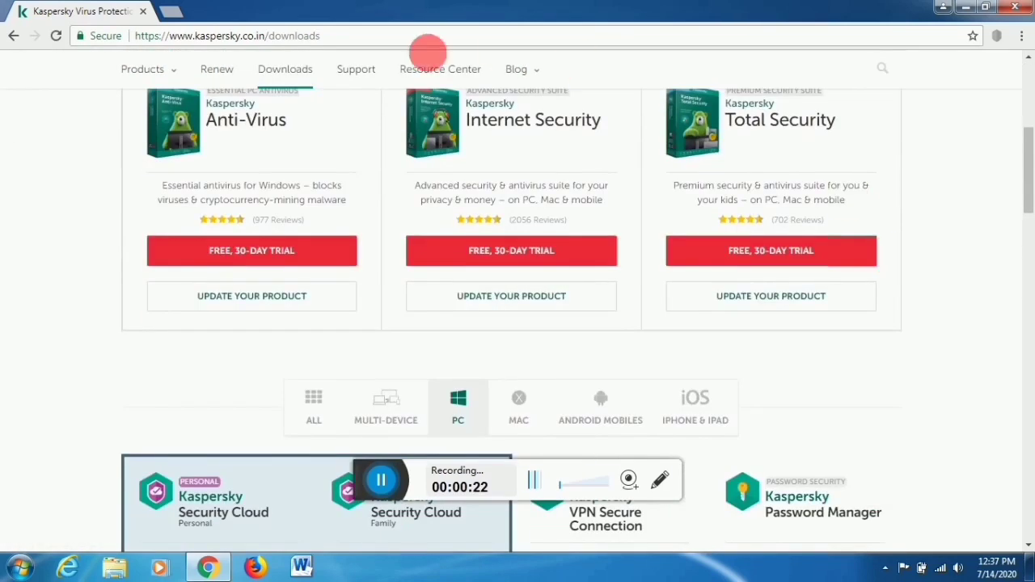
scroll(570, 257, "up", 1)
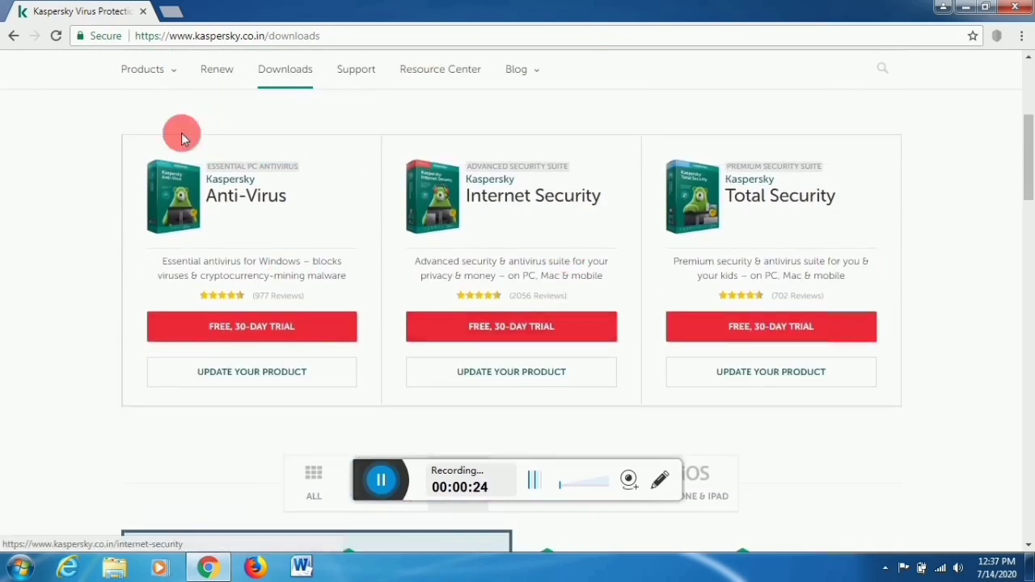
left_click(236, 377)
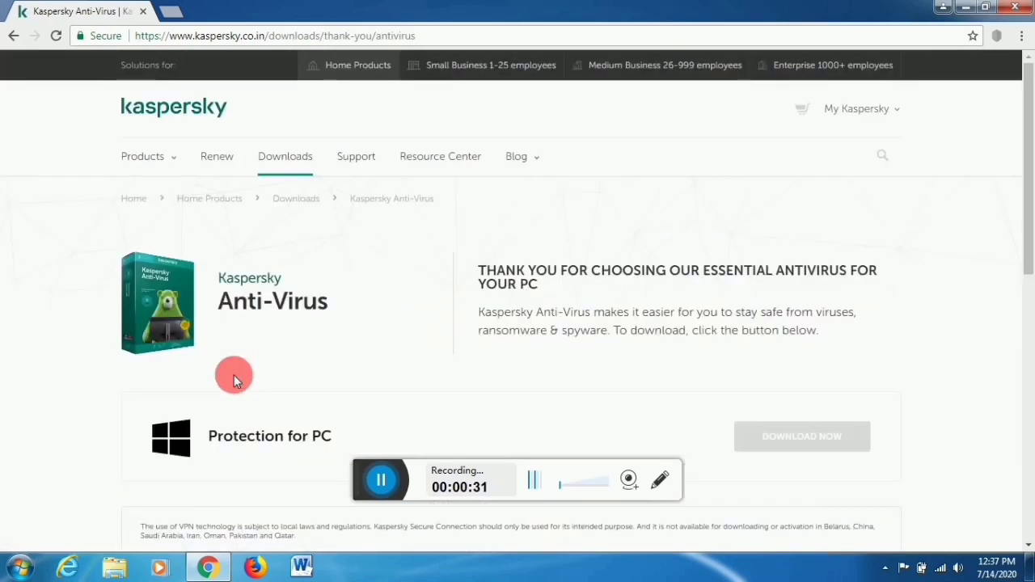
scroll(460, 258, "down", 2)
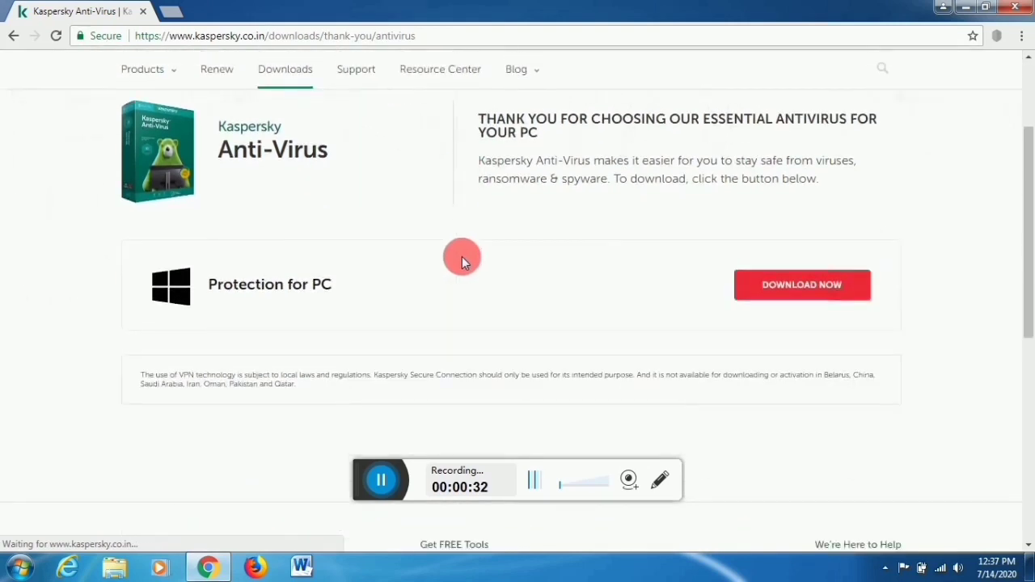
left_click(806, 296)
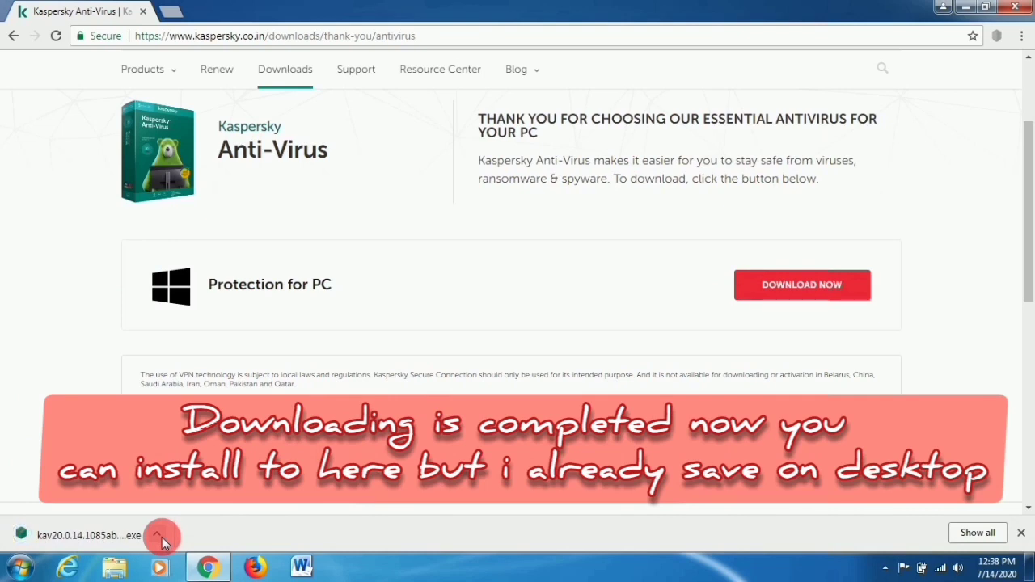
left_click(159, 538)
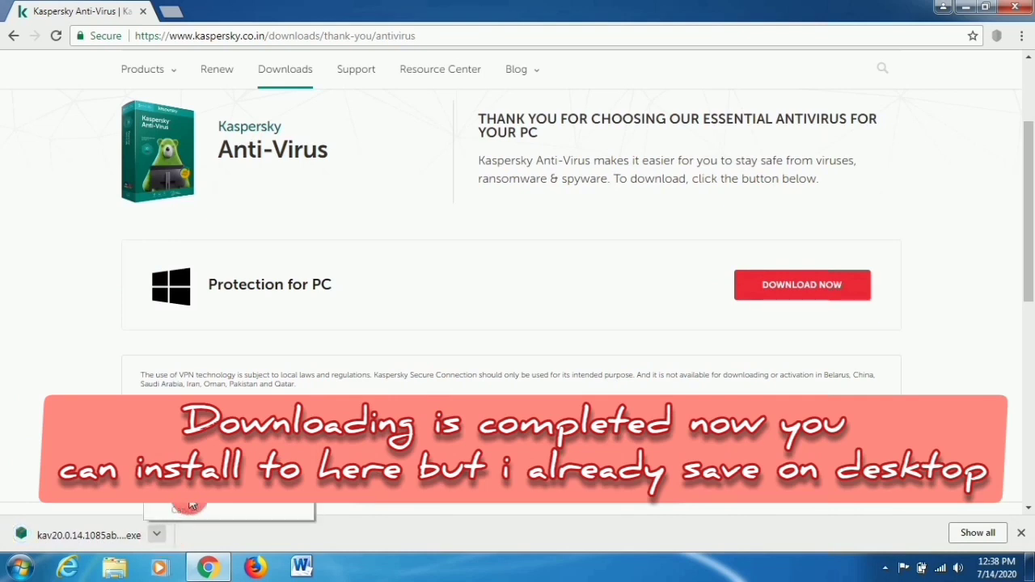
left_click(185, 453)
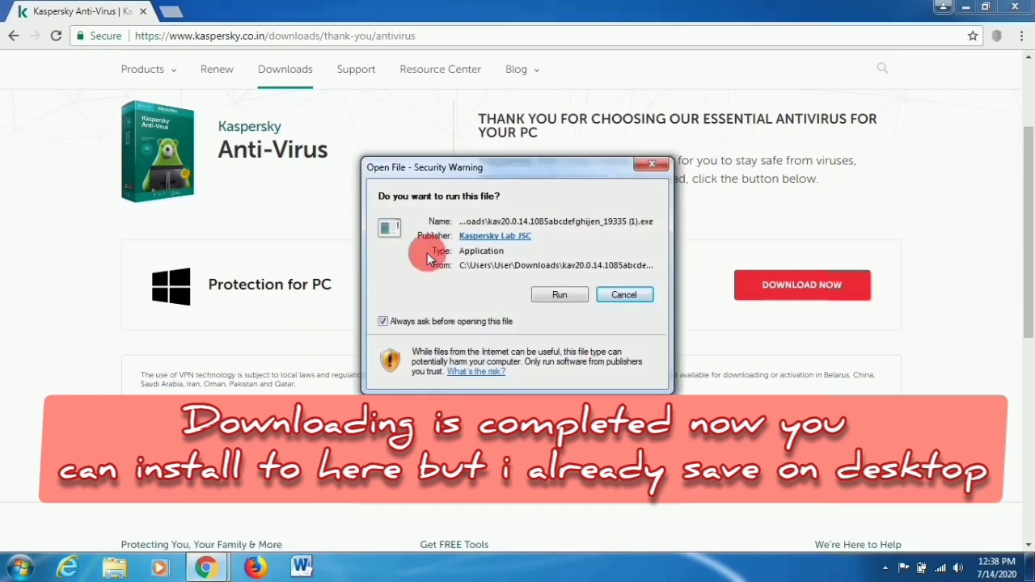
left_click(564, 302)
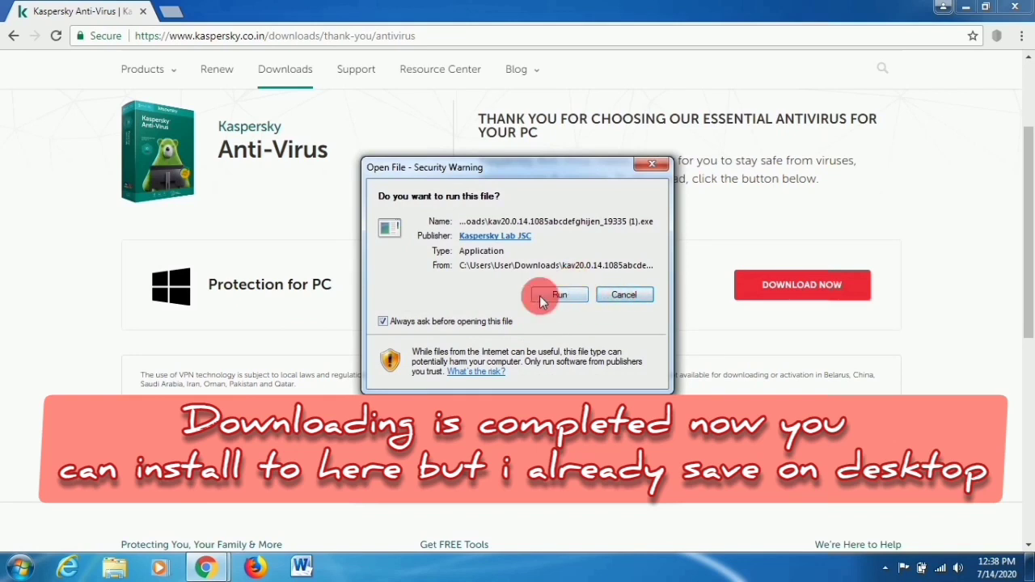
left_click(622, 296)
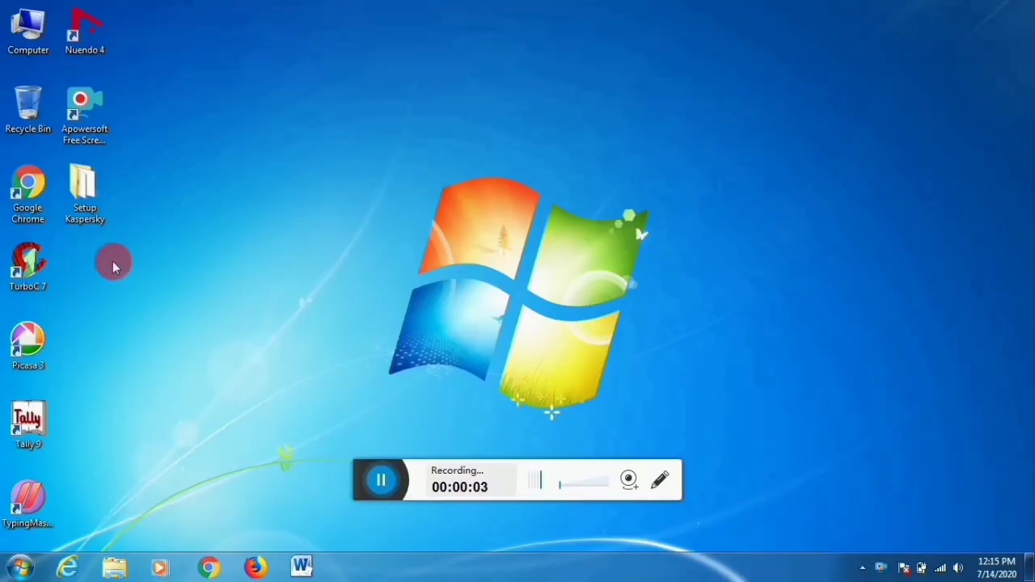
left_click(652, 485)
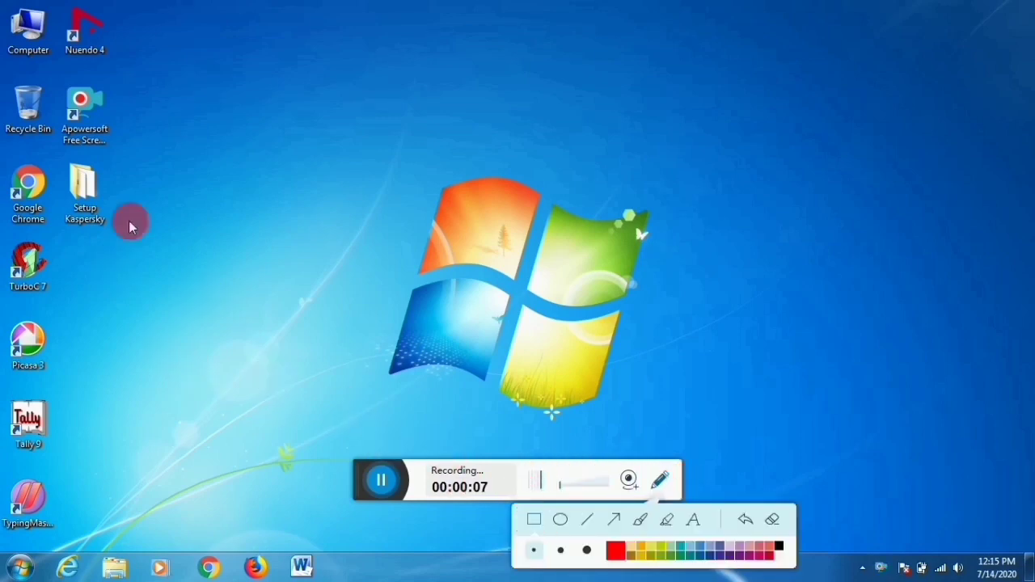
mouse_move(119, 233)
left_mouse_down()
mouse_move(60, 205)
mouse_move(56, 155)
left_mouse_up()
- Open the Setup Kaspersky folder on the desktop
left_click(99, 194)
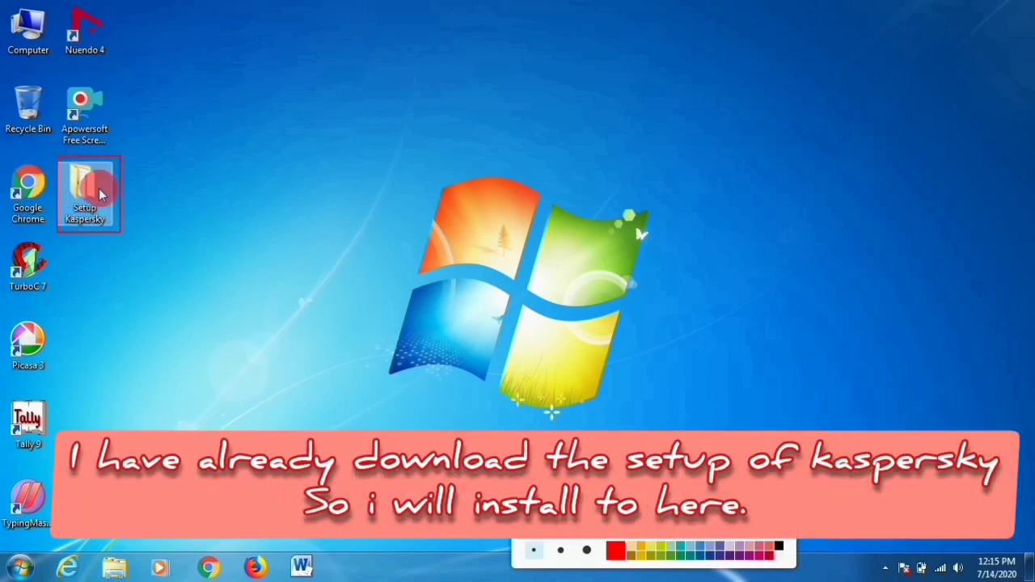
double_click(94, 204)
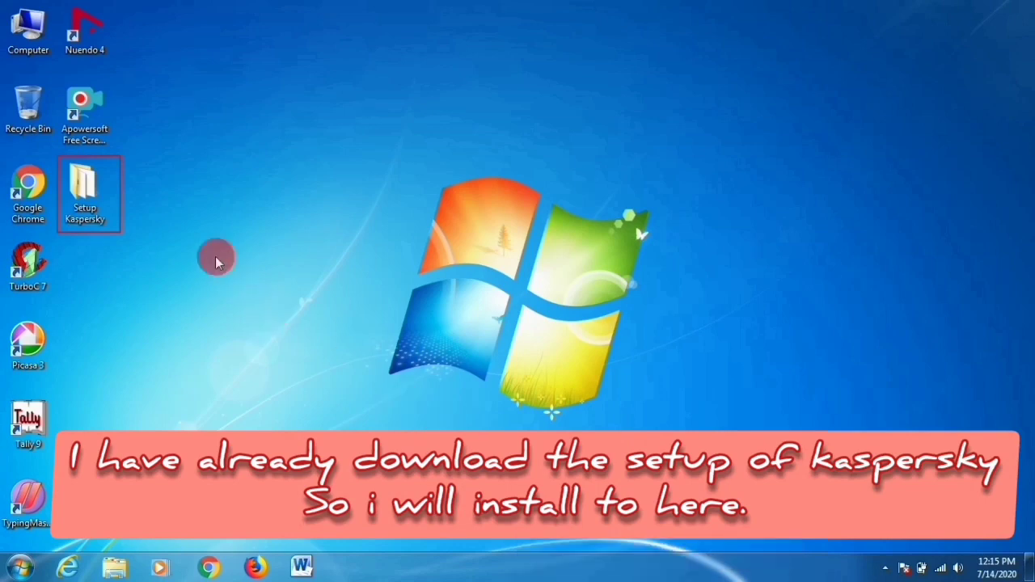
double_click(92, 203)
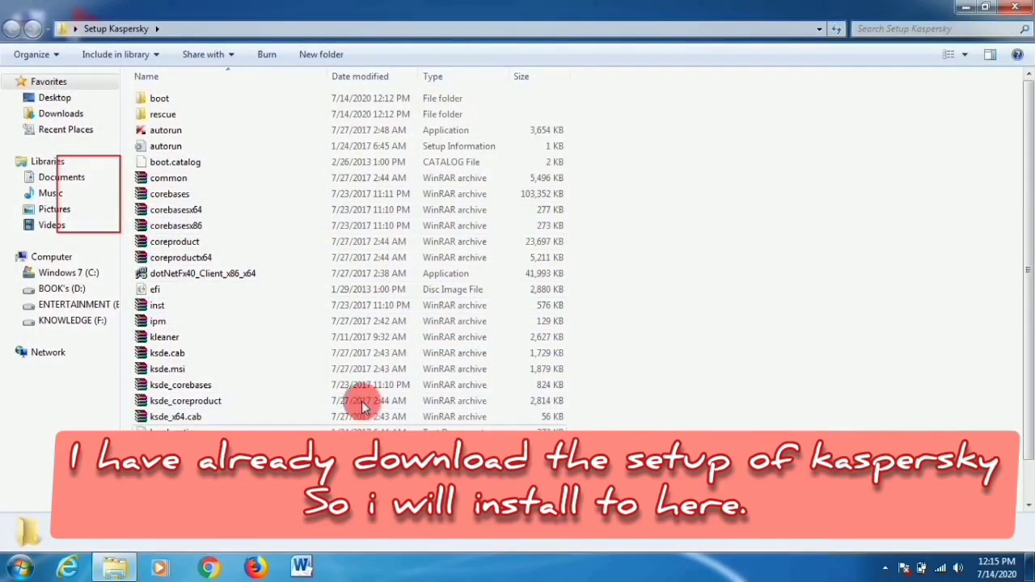
- Run the startup application from the Setup Kaspersky folder and minimize the folder window behind the installer
scroll(289, 241, "down", 1)
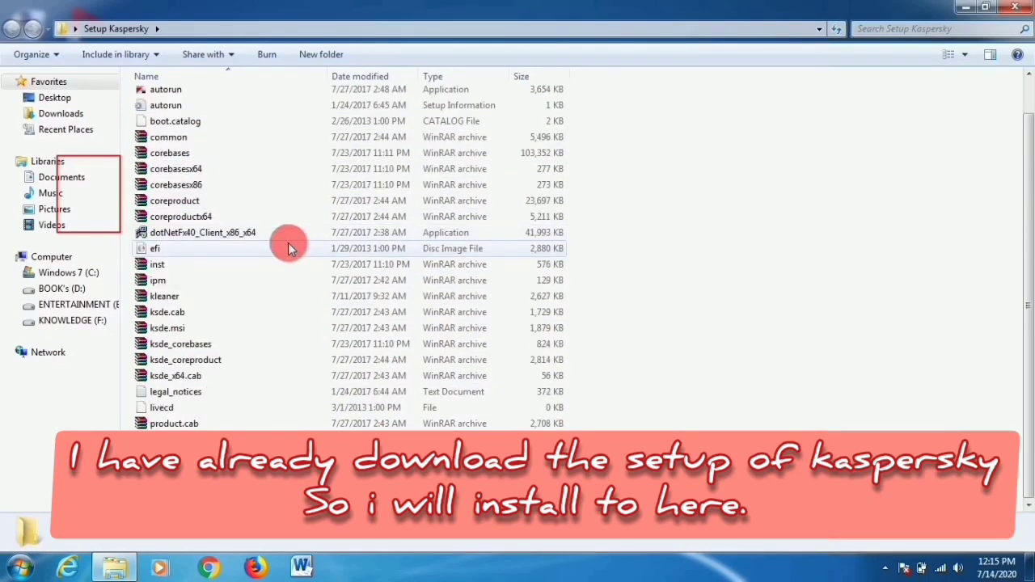
left_click(360, 471)
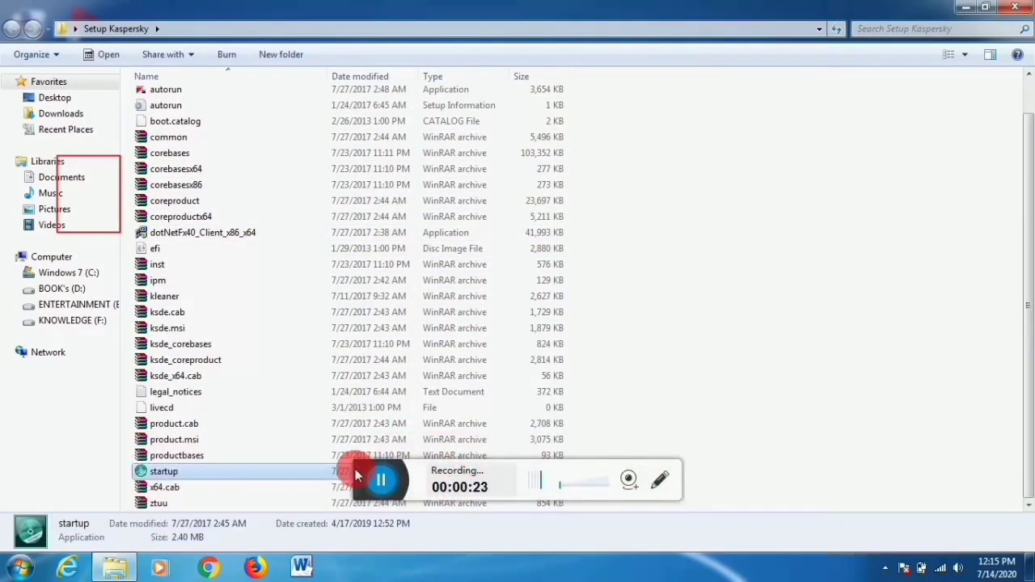
left_click_drag(360, 470, 667, 83)
left_click(153, 474)
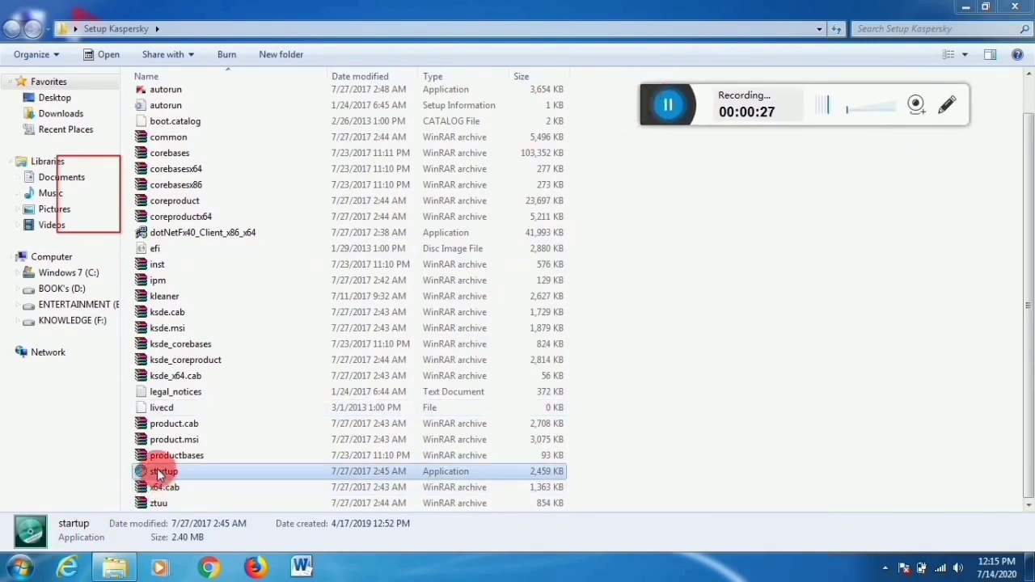
double_click(216, 473)
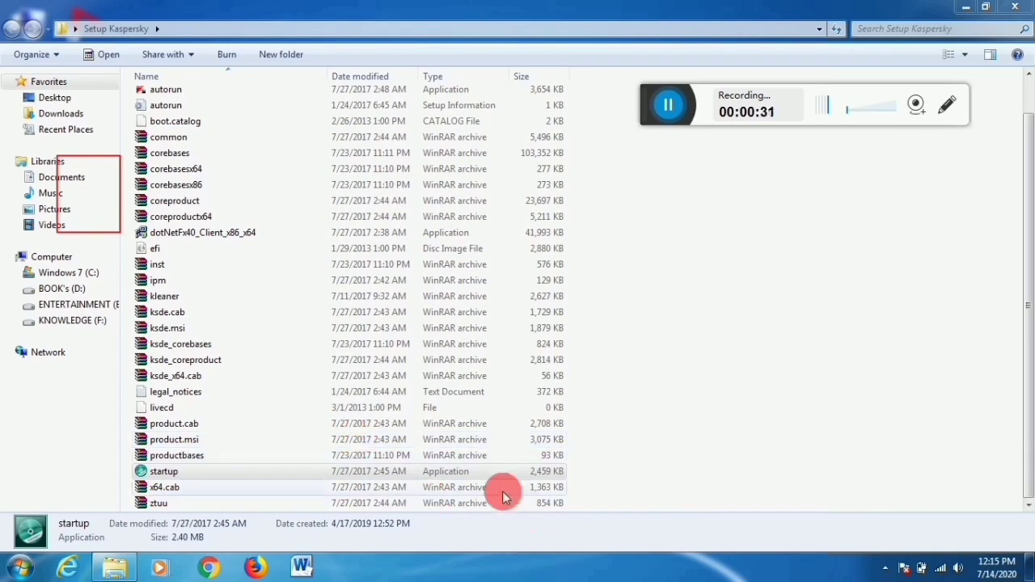
left_click(479, 472)
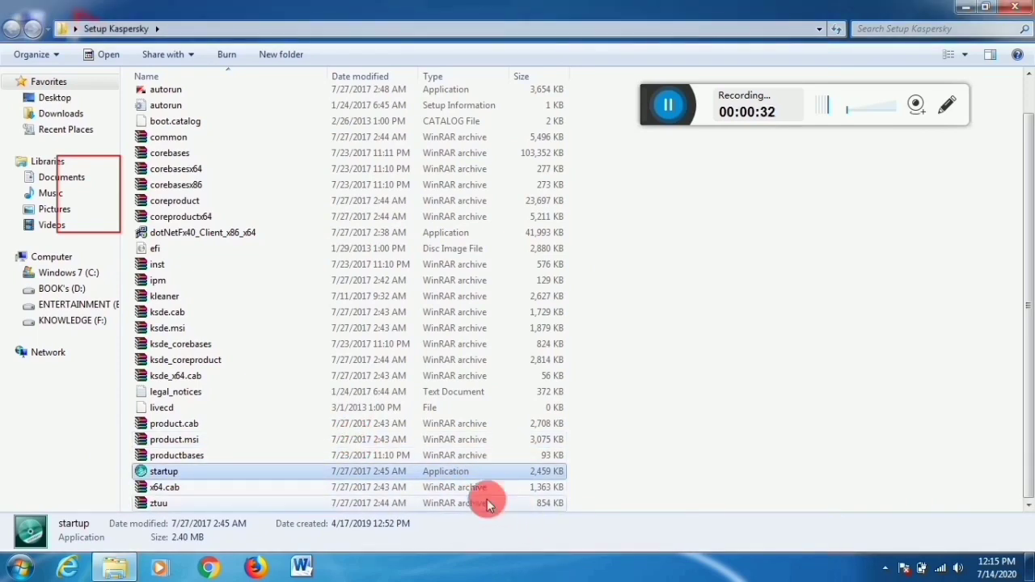
double_click(457, 473)
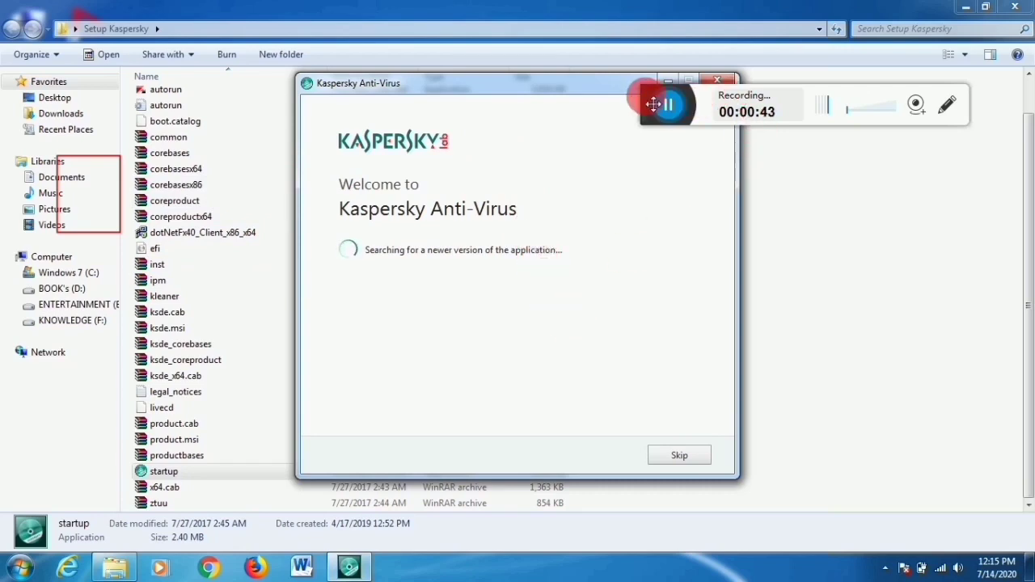
left_click_drag(654, 104, 630, 519)
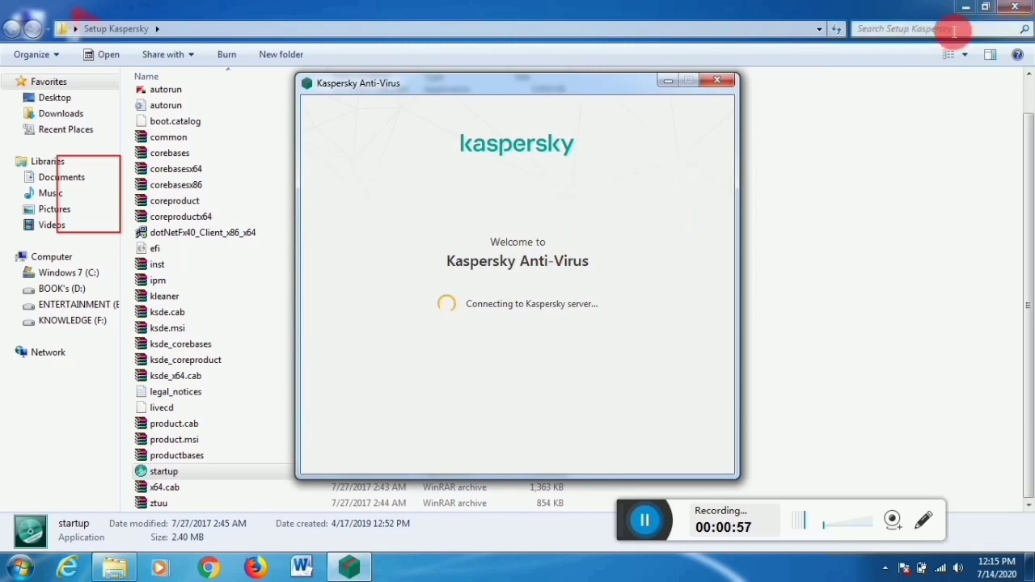
left_click(965, 8)
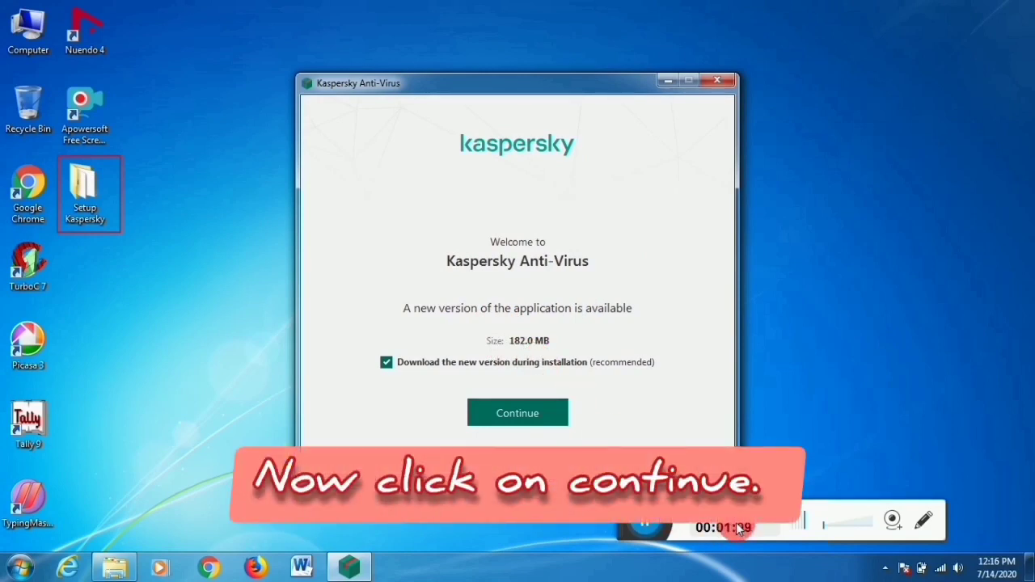
- Accept the new version download and licence agreement, and start the installation with KSN participation and Kaspersky Password Manager included
left_click(532, 413)
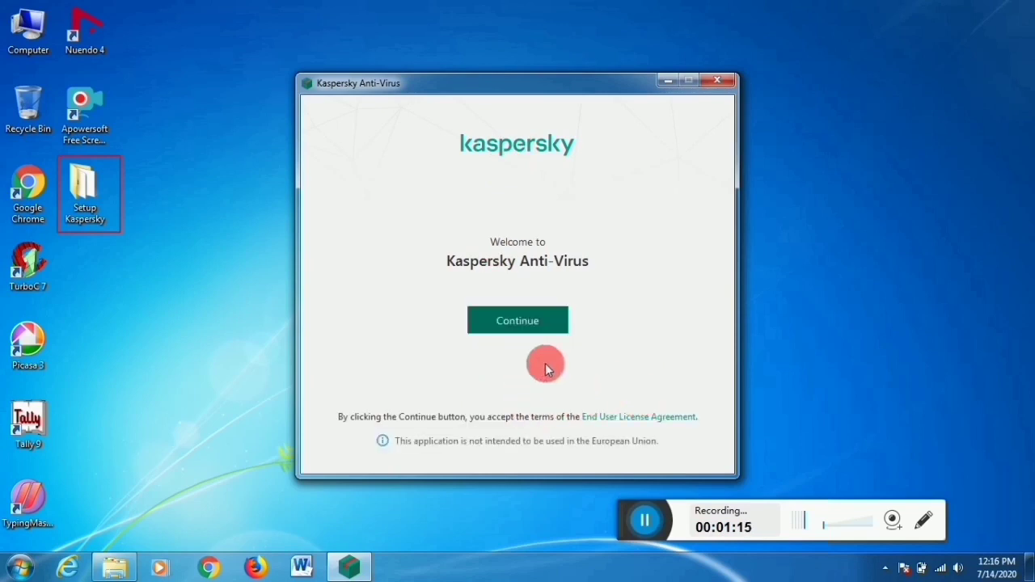
left_click(513, 327)
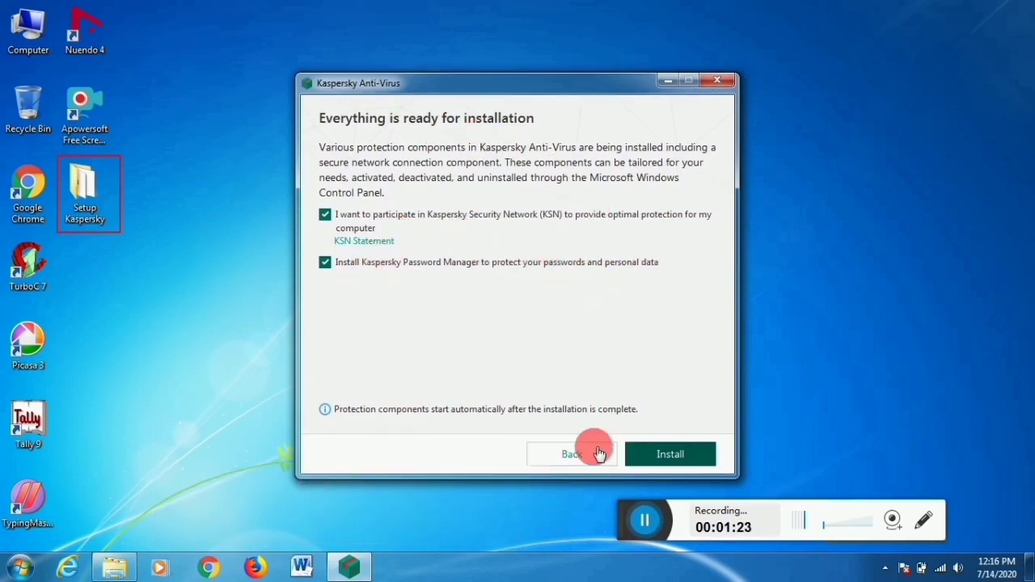
left_click(661, 454)
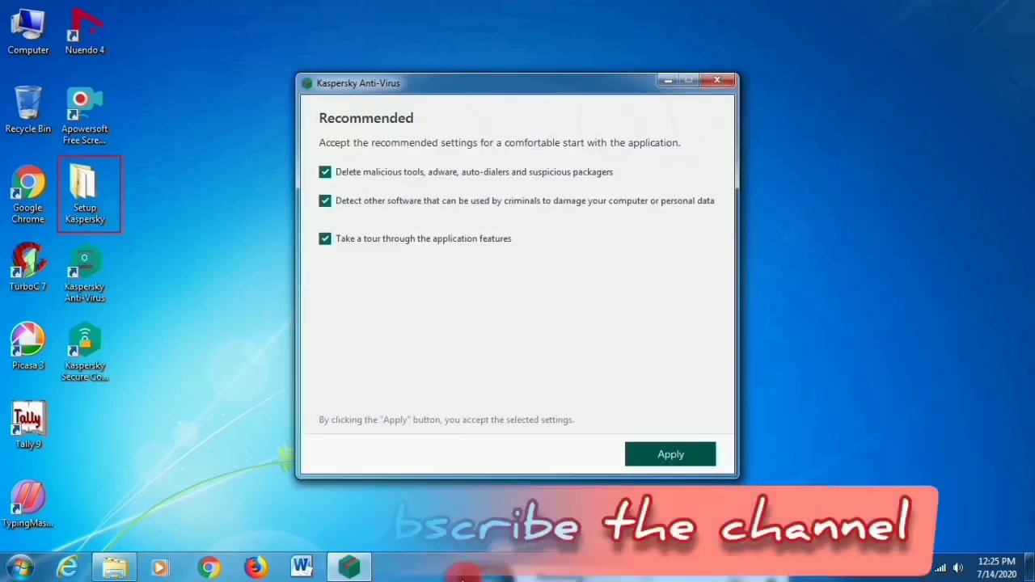
- Apply all the recommended settings to finish the installation, and skip the application feature tour
left_click(678, 463)
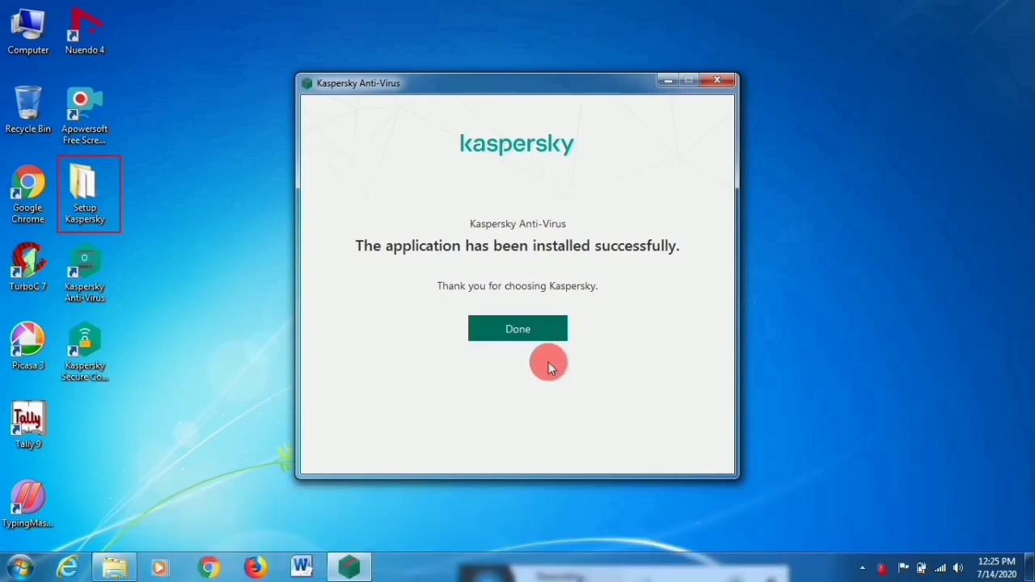
key("Return")
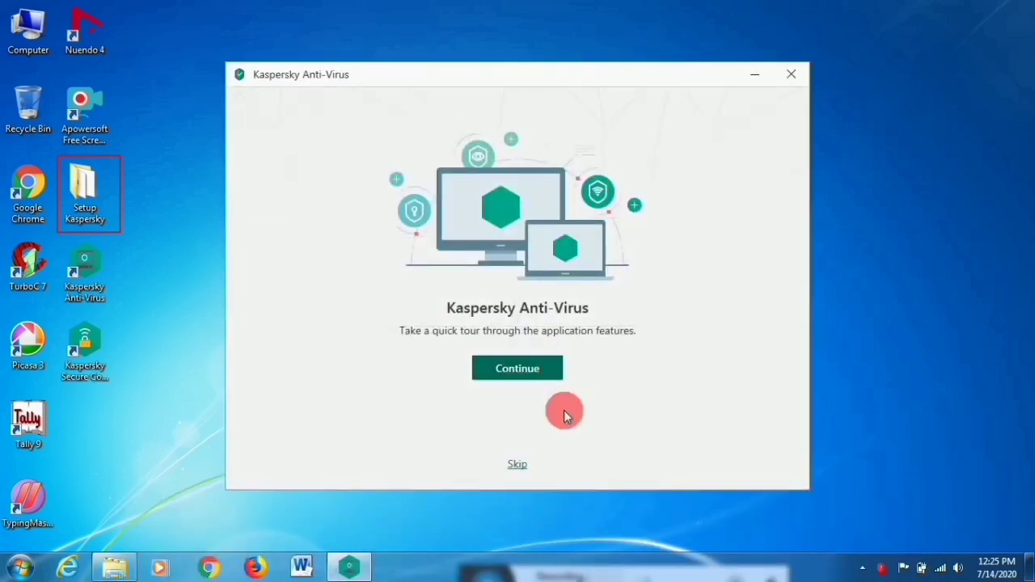
left_click(517, 467)
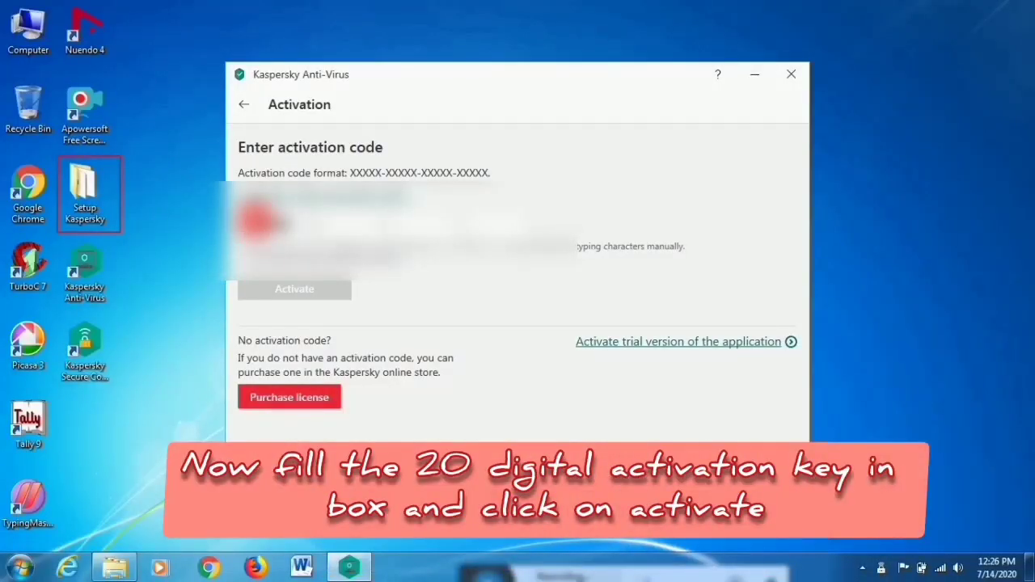
- Enter the activation code for Kaspersky Anti-Virus and activate the application
type("XXXX")
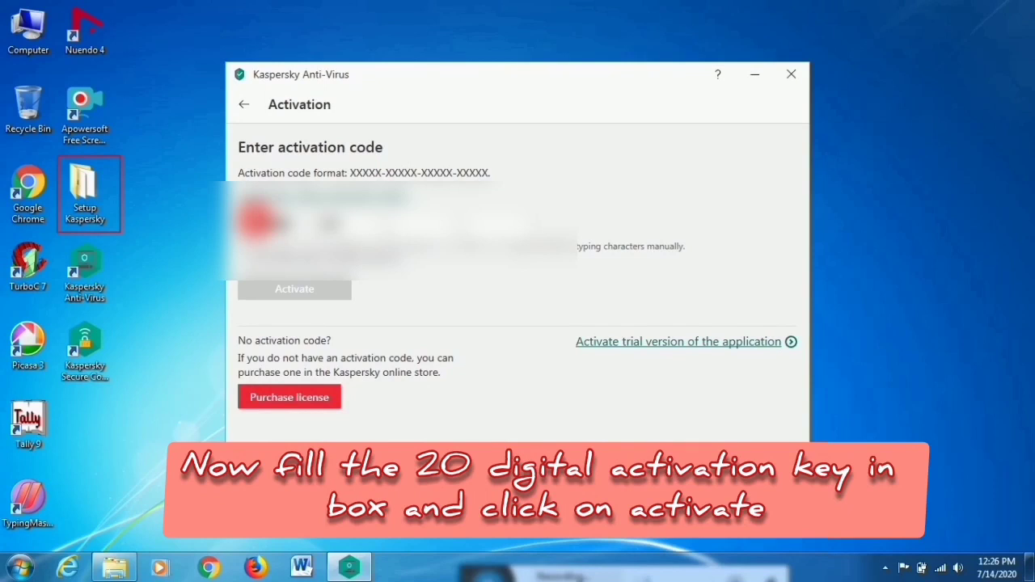
type("XX")
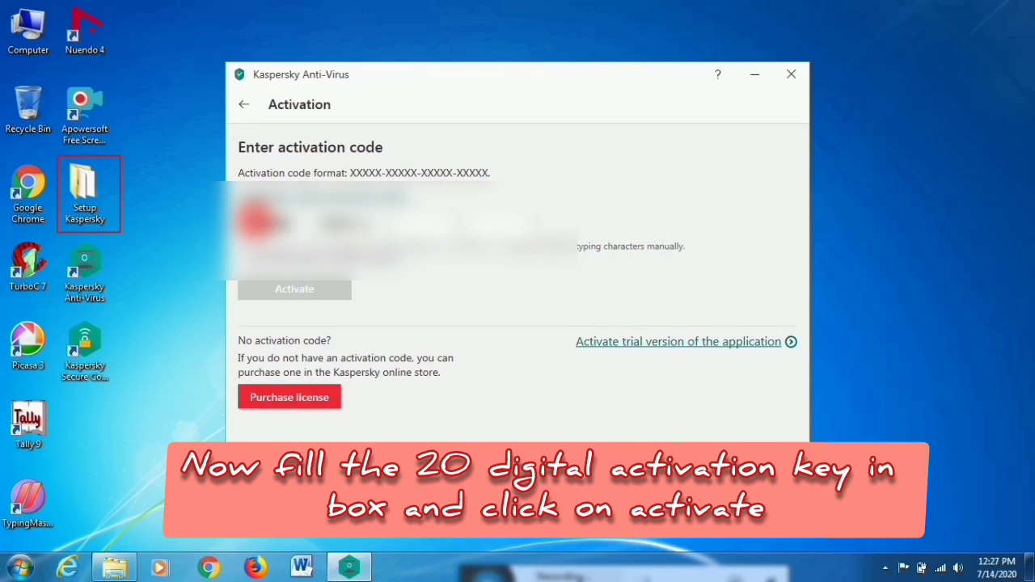
type("XXXXX")
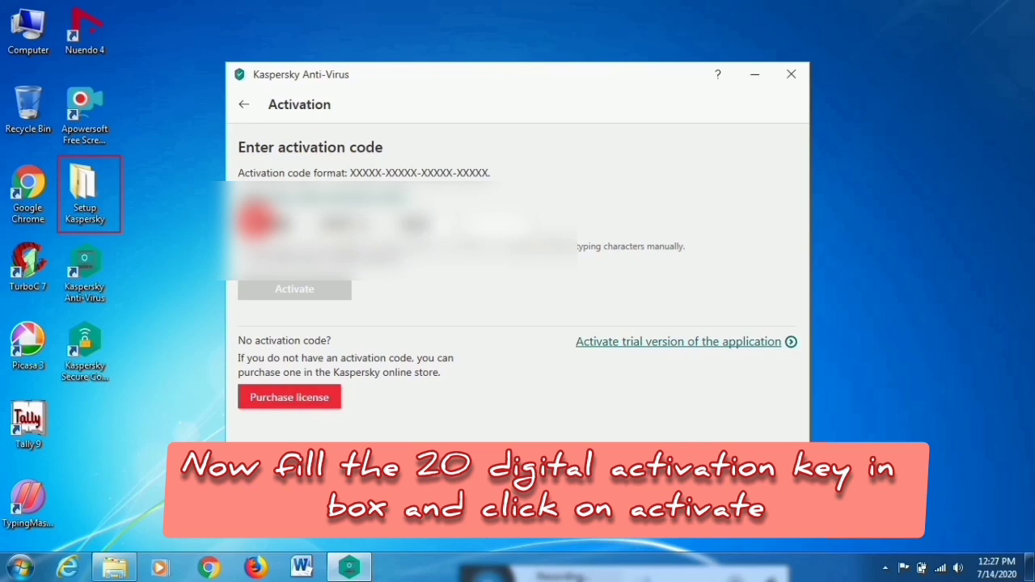
type("XX")
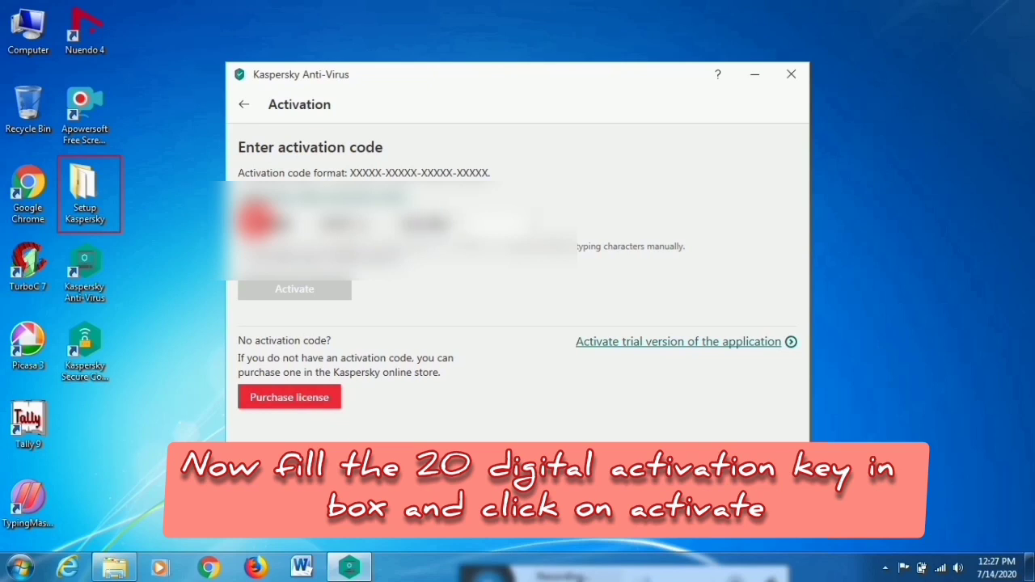
type("XX")
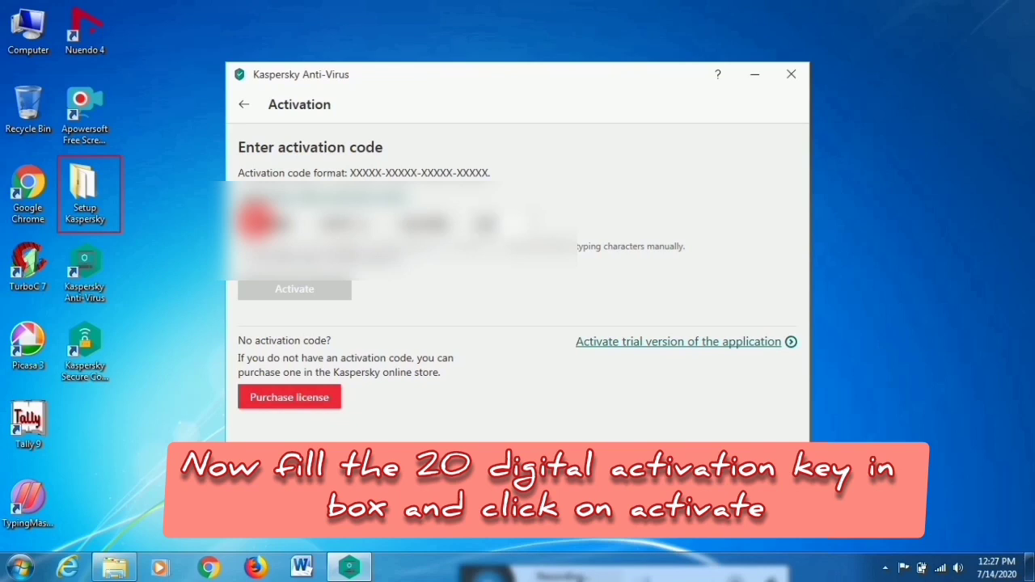
type("XXX")
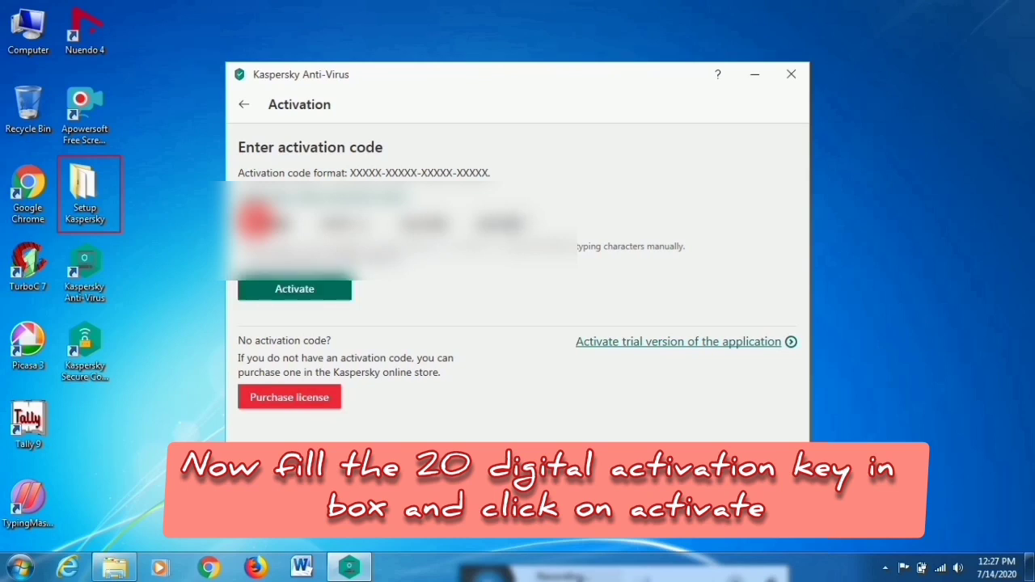
left_click(298, 289)
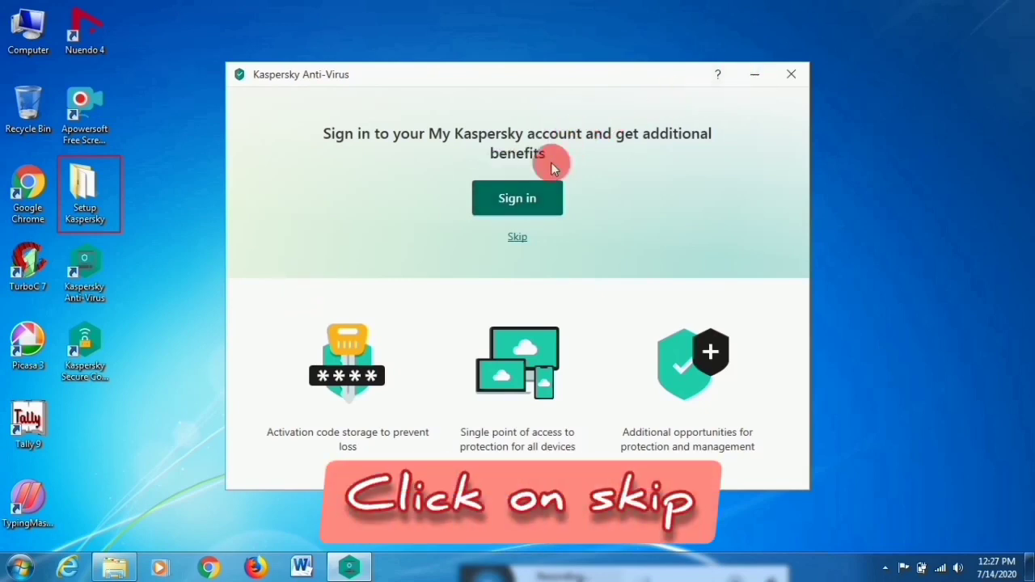
- Skip the My Kaspersky sign-in, finish the activation and close the Kaspersky Anti-Virus window
left_click(521, 241)
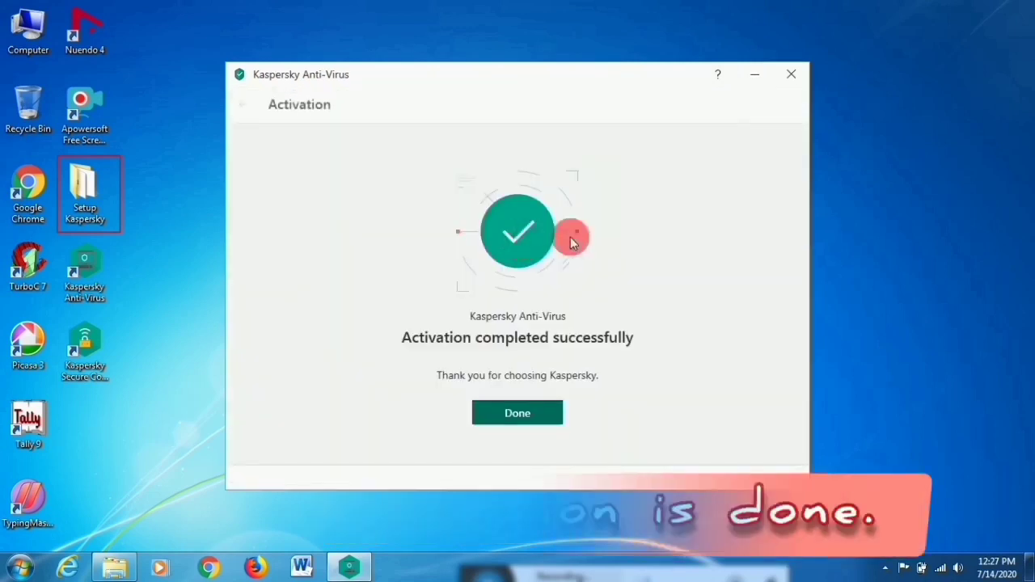
left_click(528, 422)
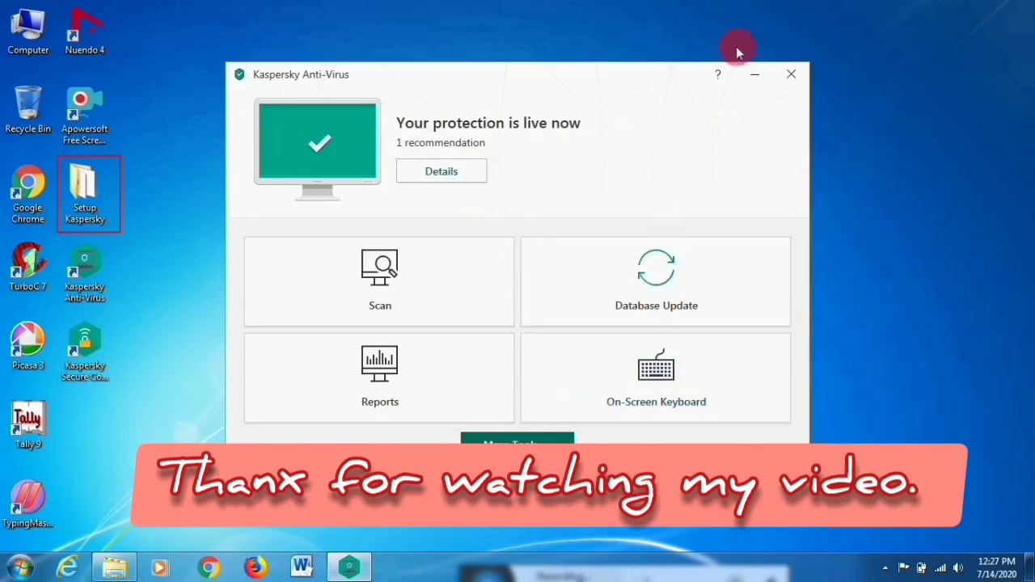
left_click(791, 74)
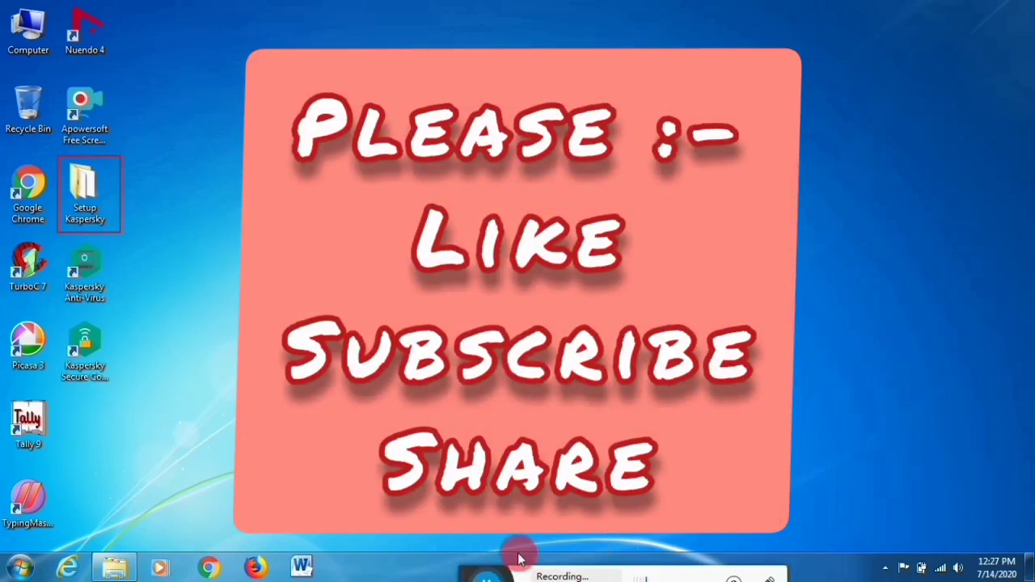
left_click(477, 574)
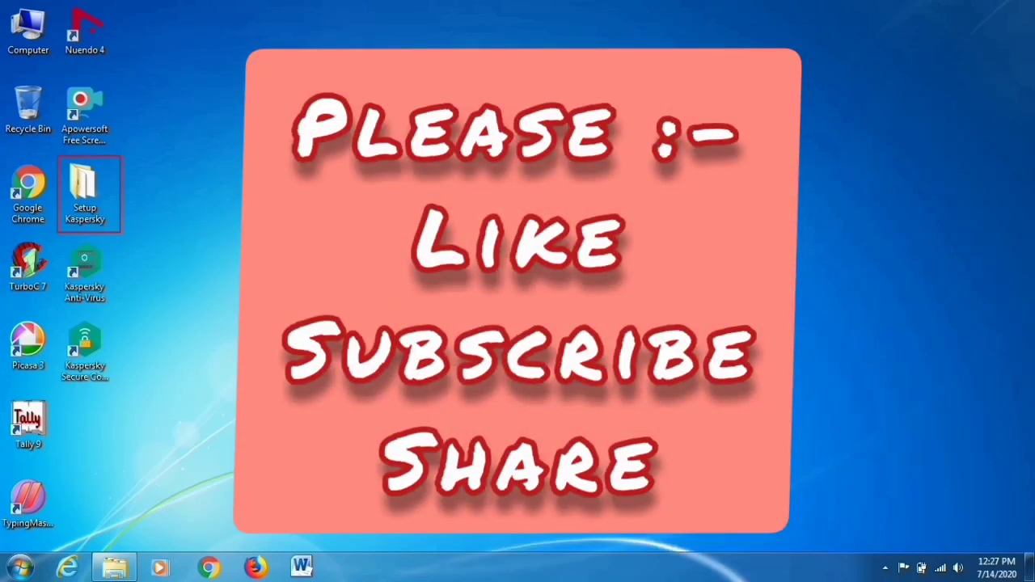